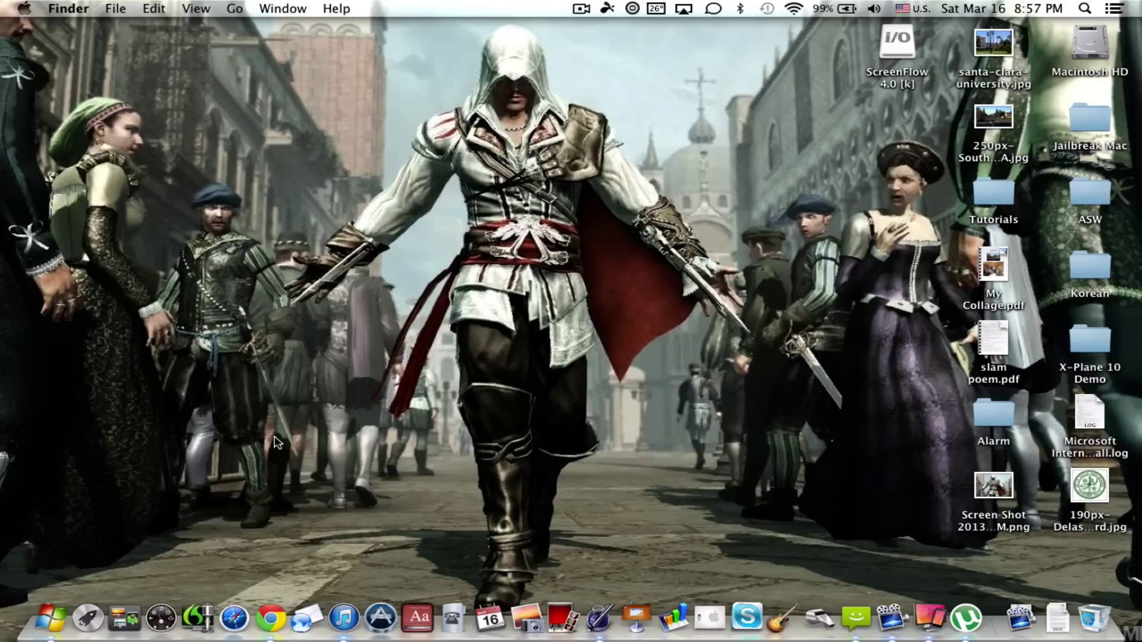
# Bring Chrome's Softonic iAlertU download page forward and zoom in on its content
pyautogui.click(271, 619)
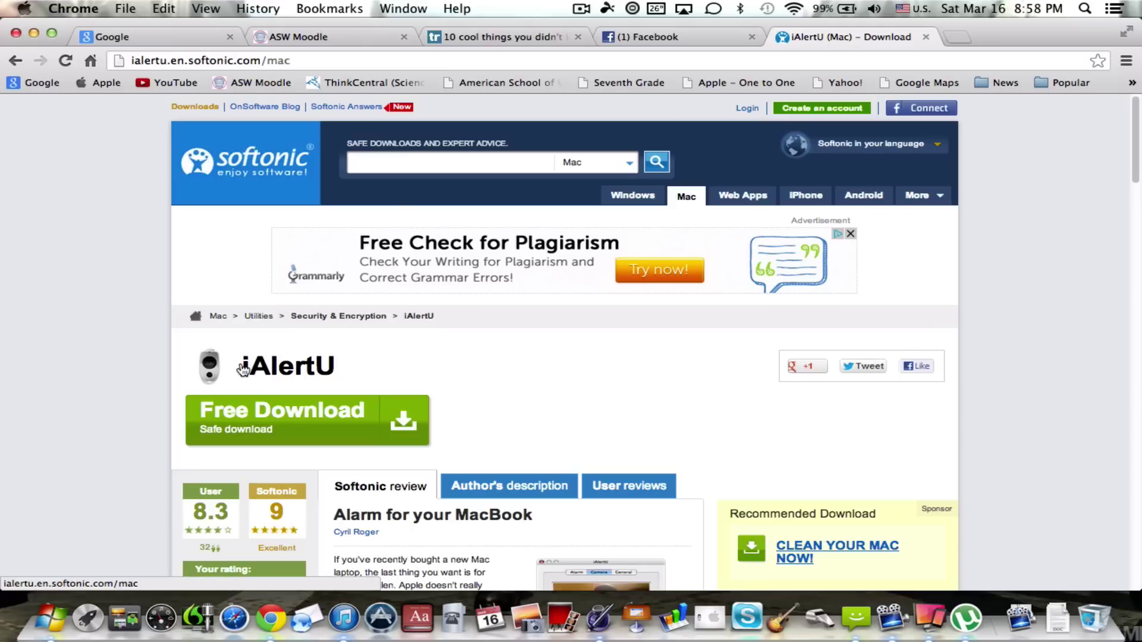
pyautogui.press('super+equal')
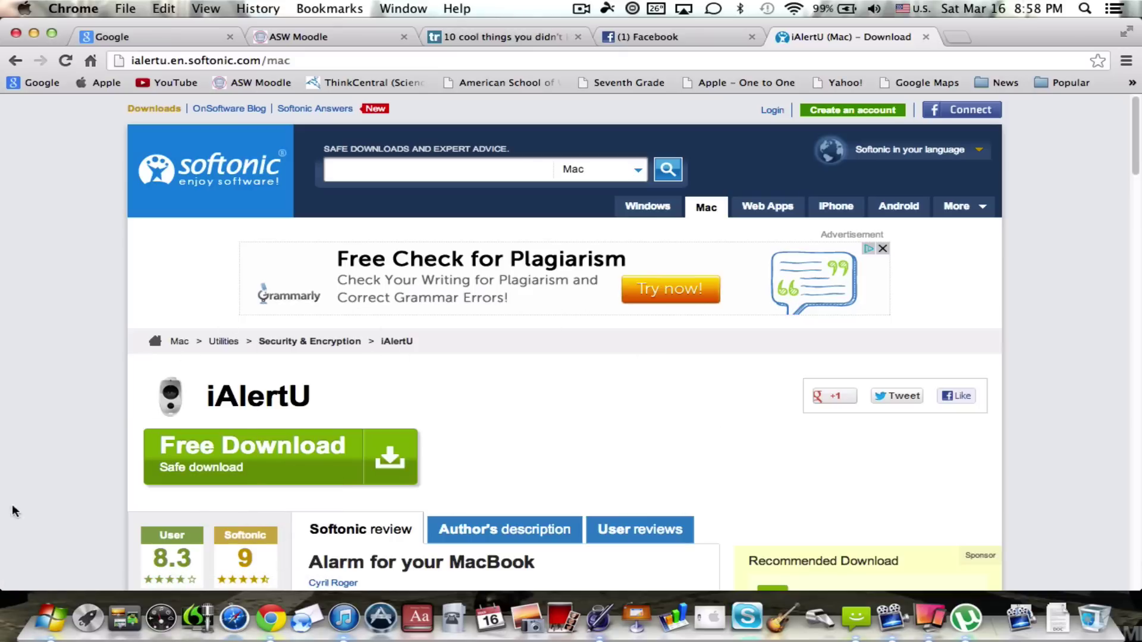
# Locate iAlertU.app in the Downloads folder, close that Finder window, and return to Chrome
pyautogui.click(52, 618)
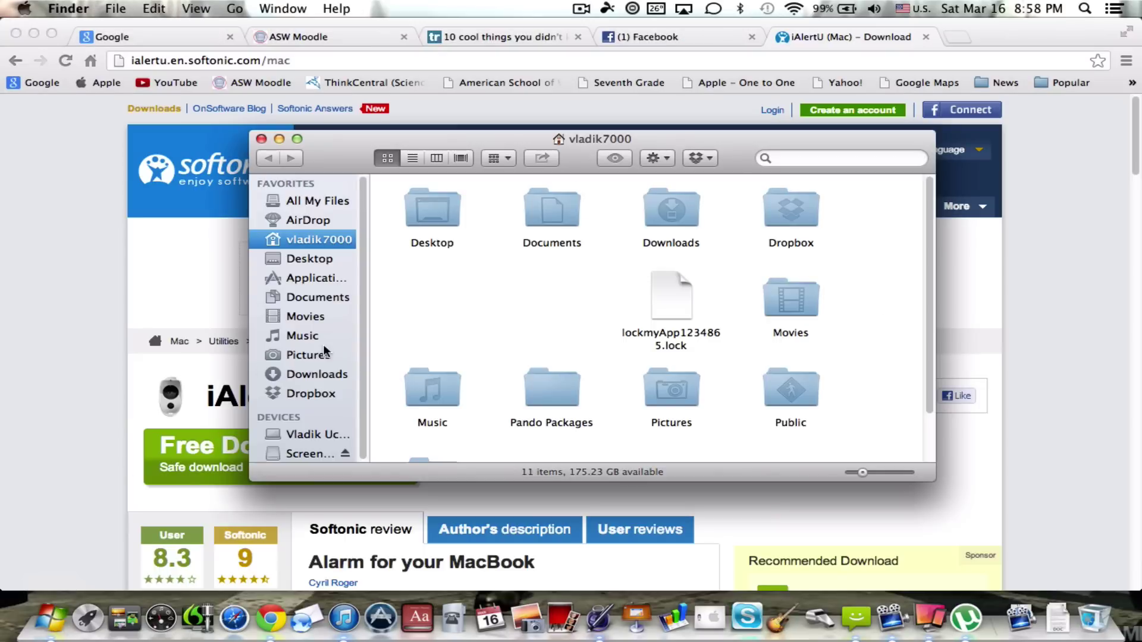
pyautogui.click(321, 373)
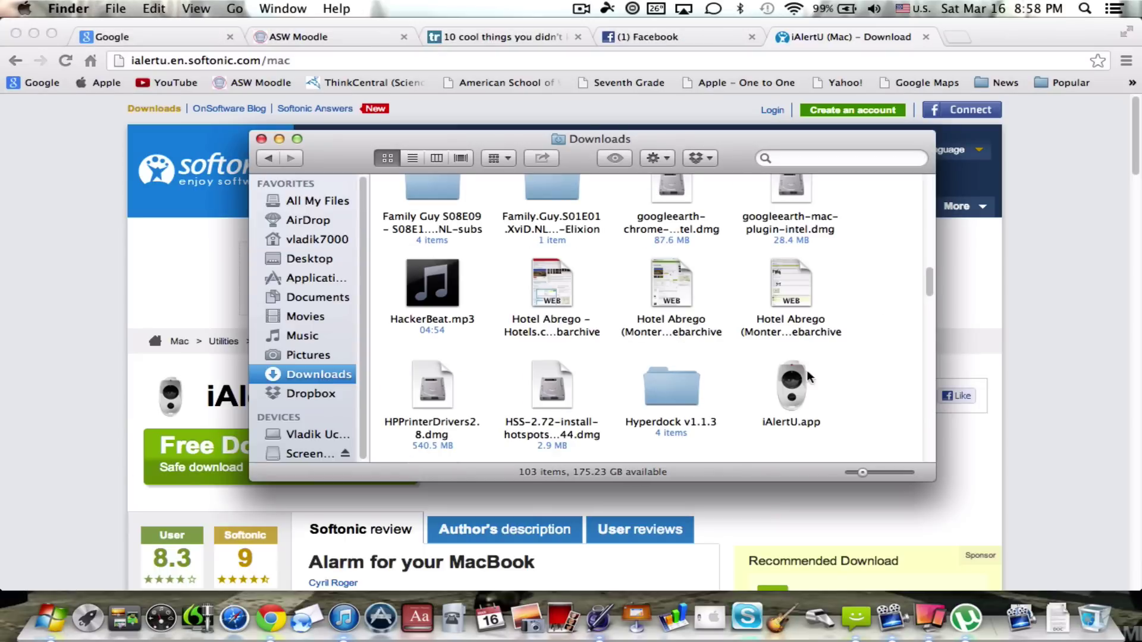
pyautogui.click(786, 396)
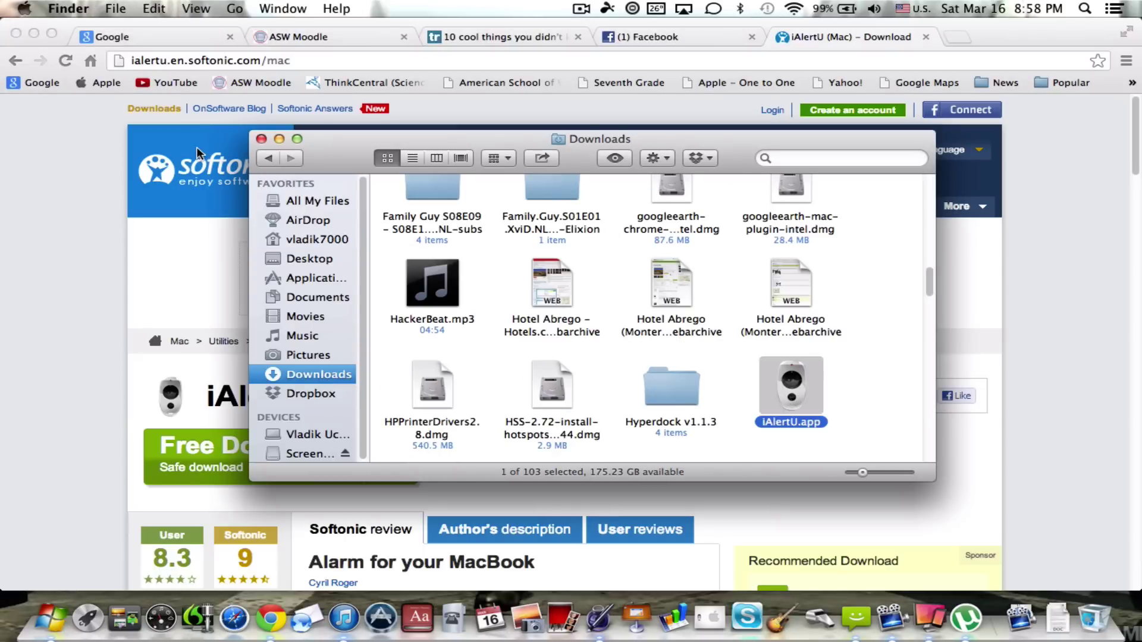
pyautogui.click(260, 139)
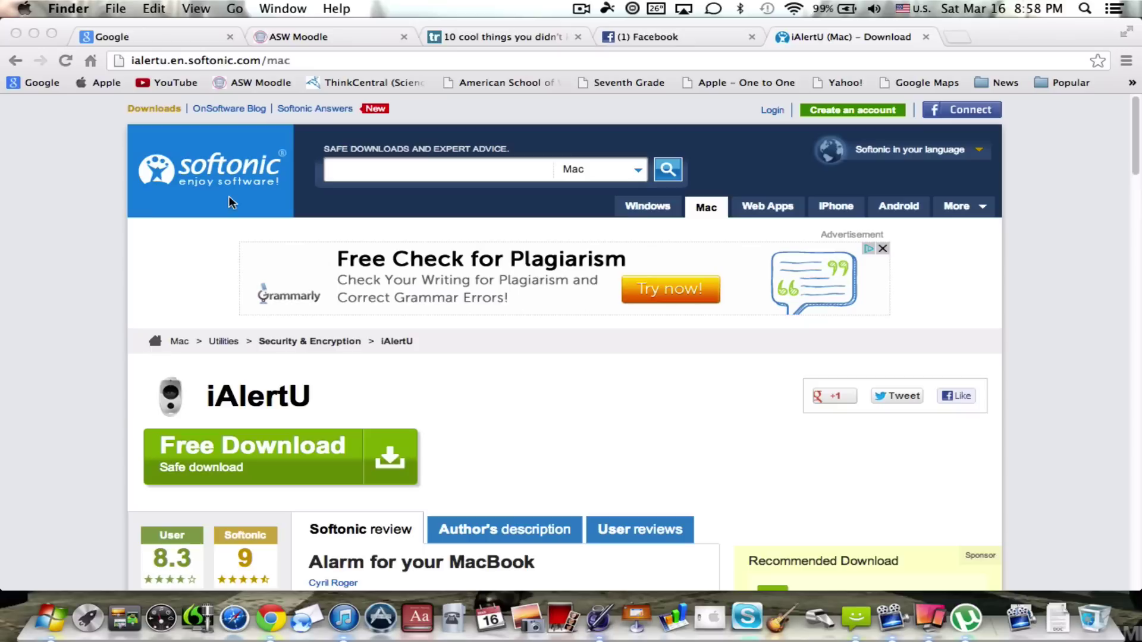
pyautogui.click(61, 209)
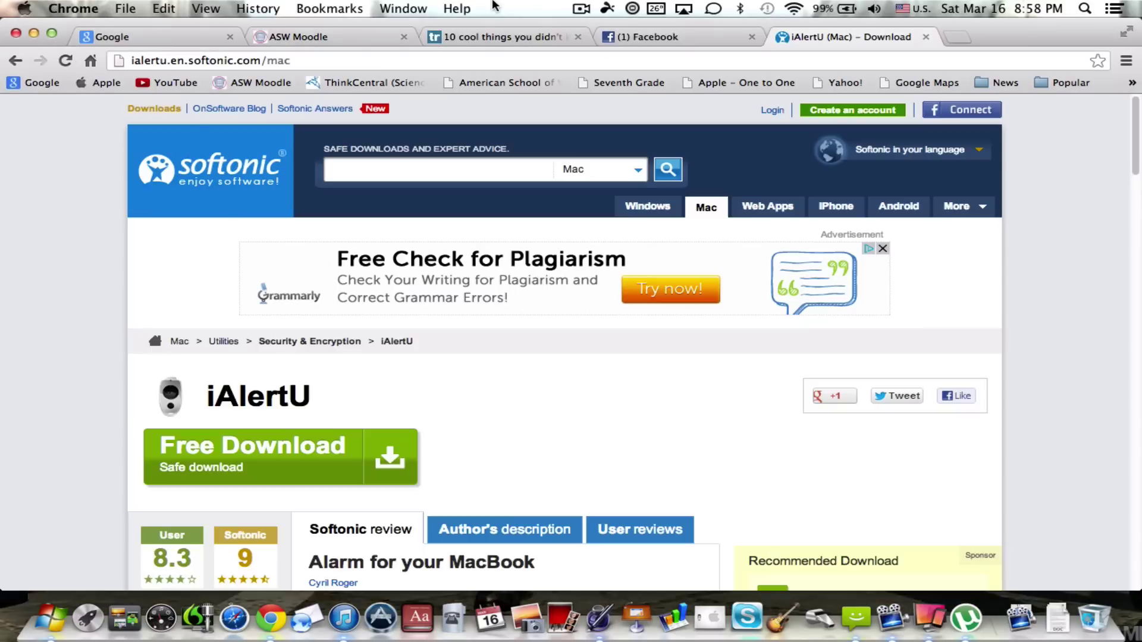
# Open Preferences… from the iAlertU menu-bar menu to view the alarm trigger settings
pyautogui.click(633, 8)
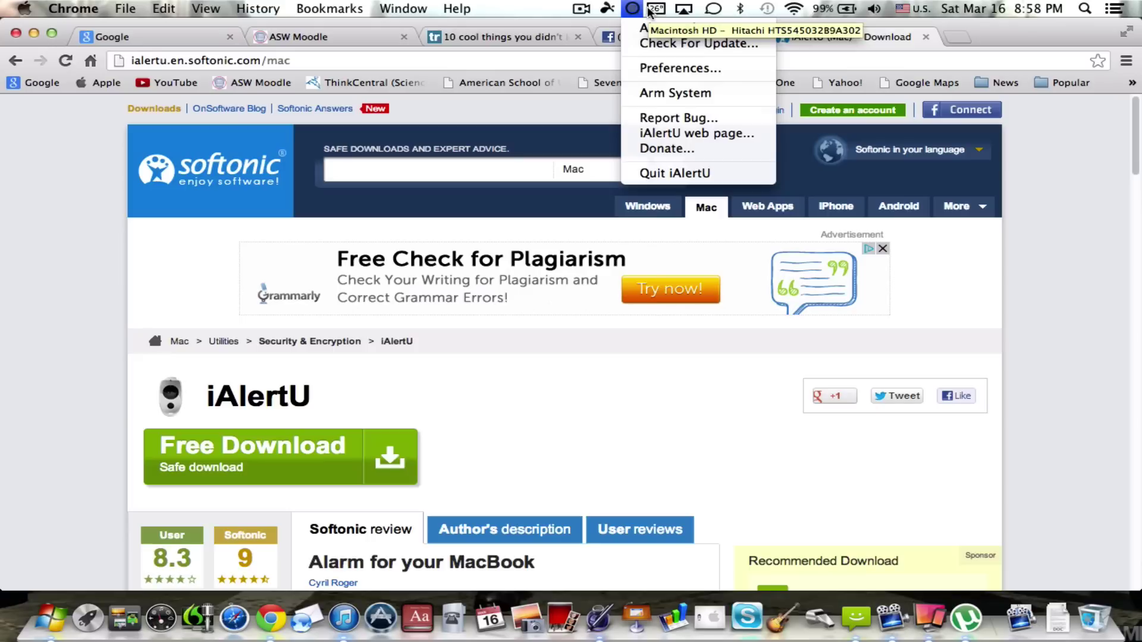
pyautogui.click(650, 67)
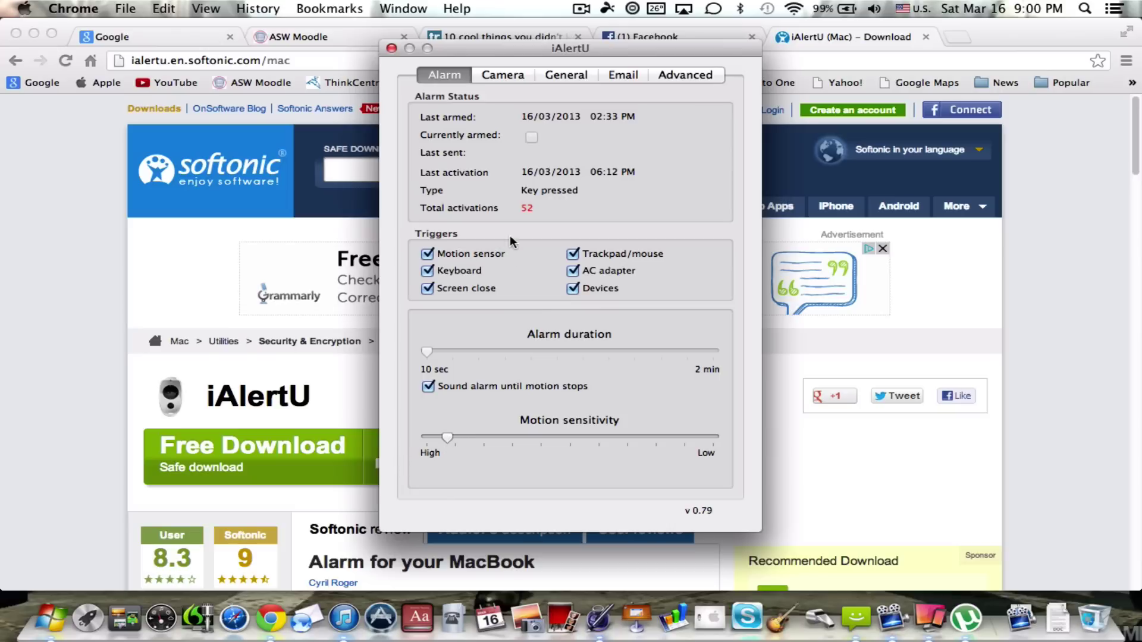
# Review the Camera tab's capture options, then close the iAlertU preferences window
pyautogui.click(481, 76)
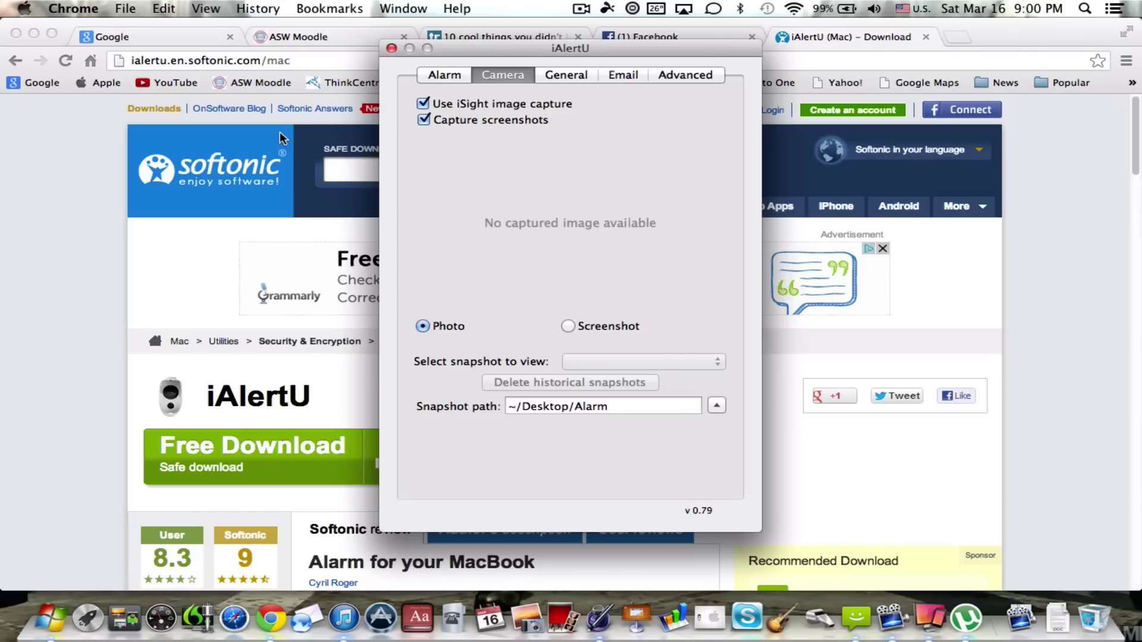
pyautogui.click(391, 48)
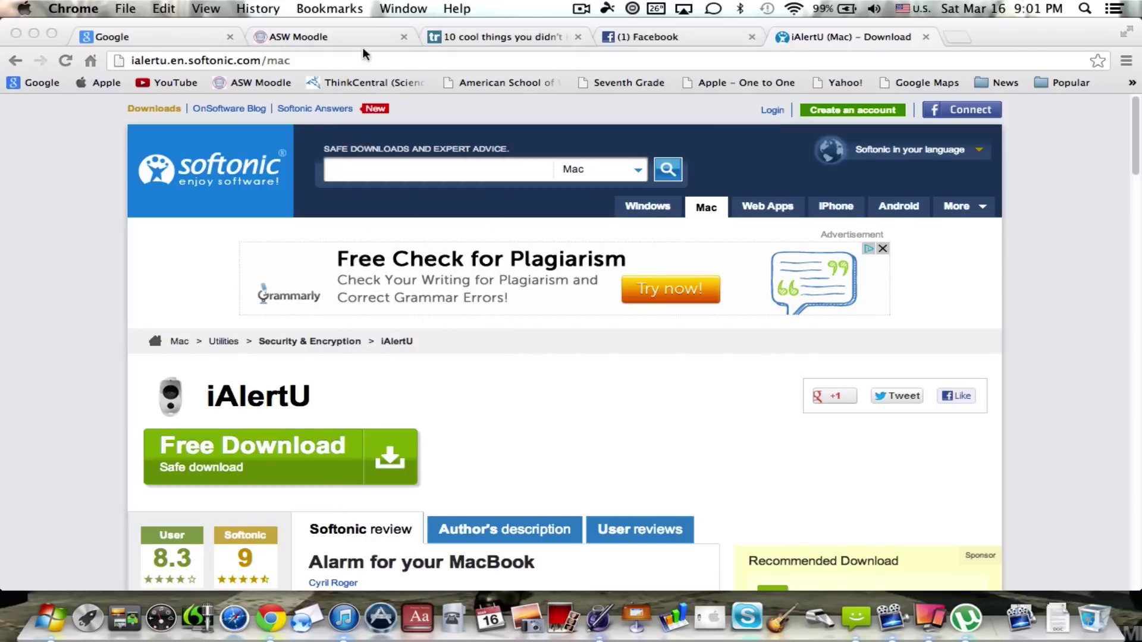
# Hide Chrome with Cmd+H to reveal the Finder desktop
pyautogui.click(21, 248)
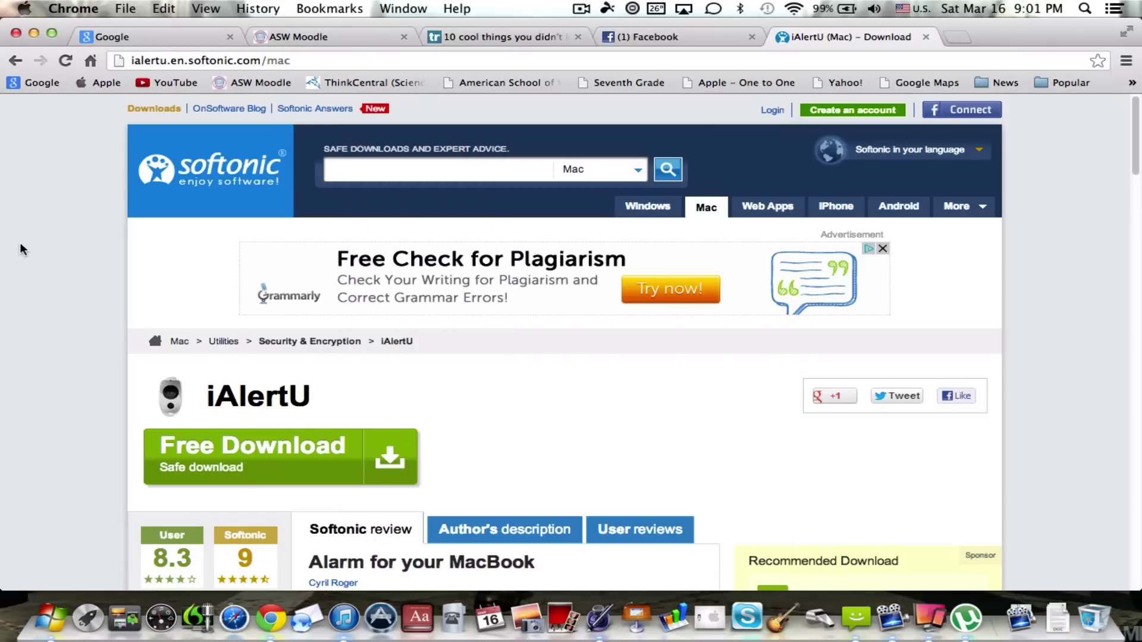
pyautogui.press('super+h')
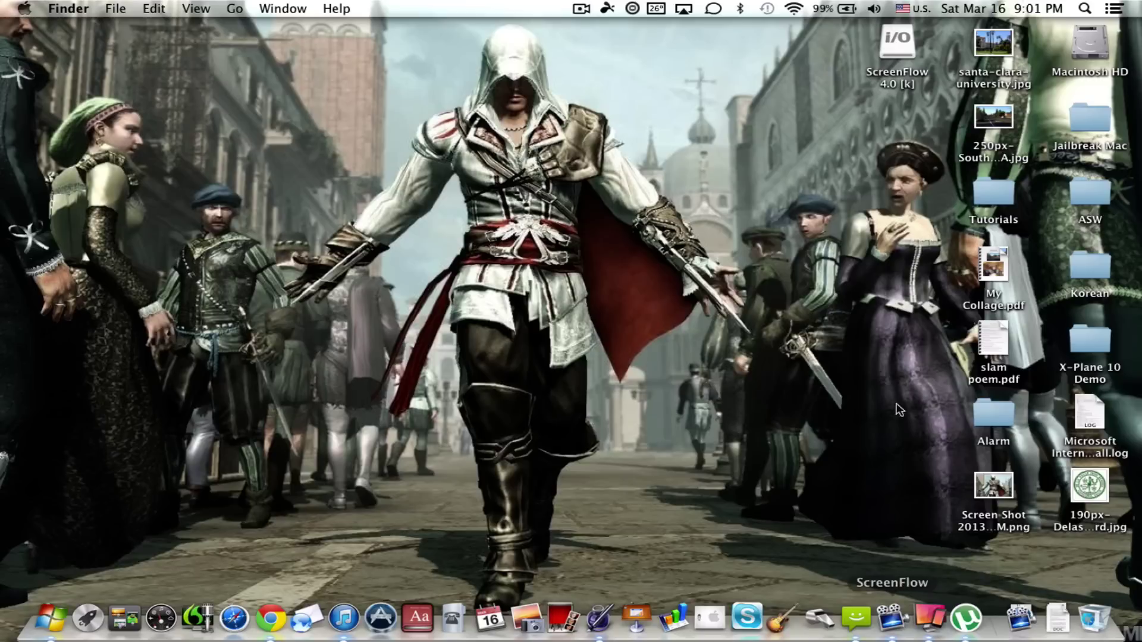
# Reopen iAlertU preferences, browse the Snapshot path without changing it, and show the General tab
pyautogui.click(632, 8)
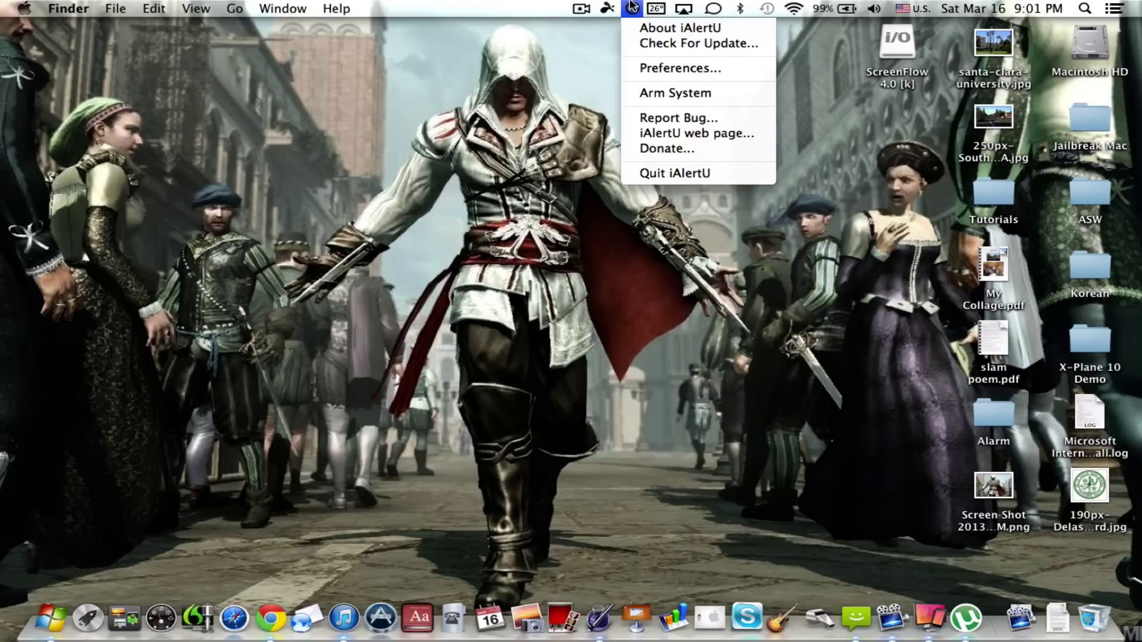
pyautogui.click(645, 68)
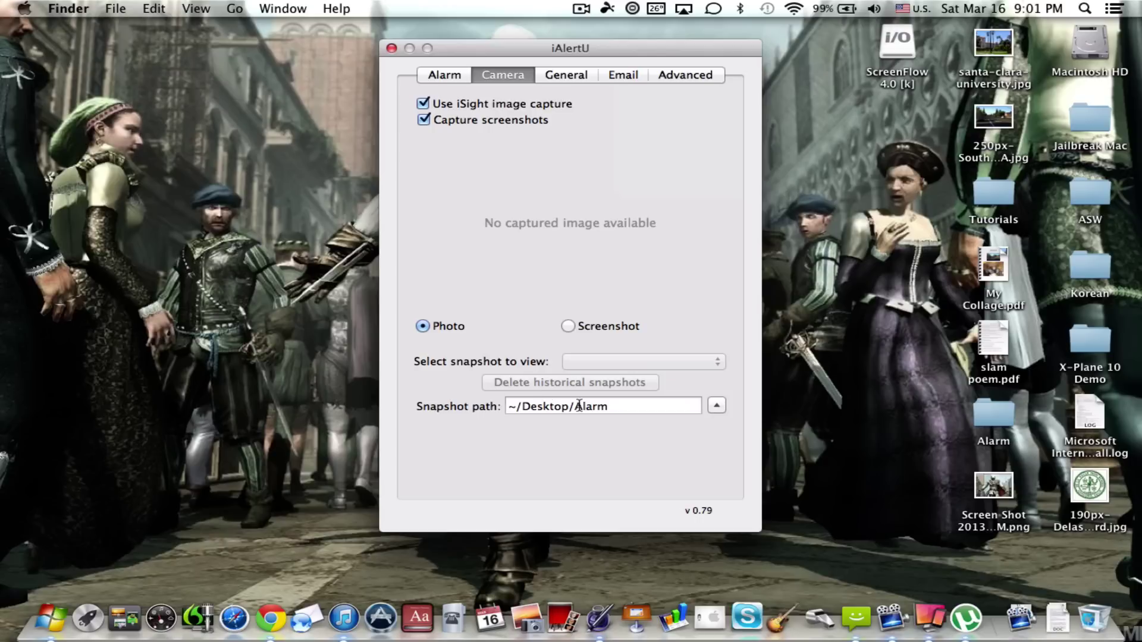
pyautogui.click(716, 406)
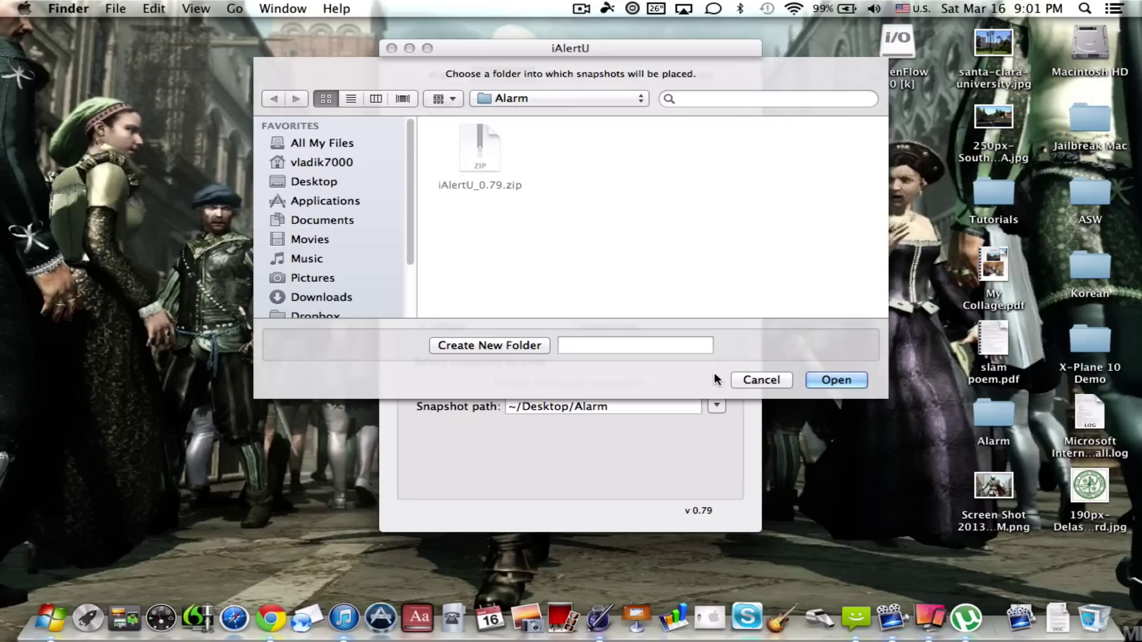
pyautogui.click(742, 381)
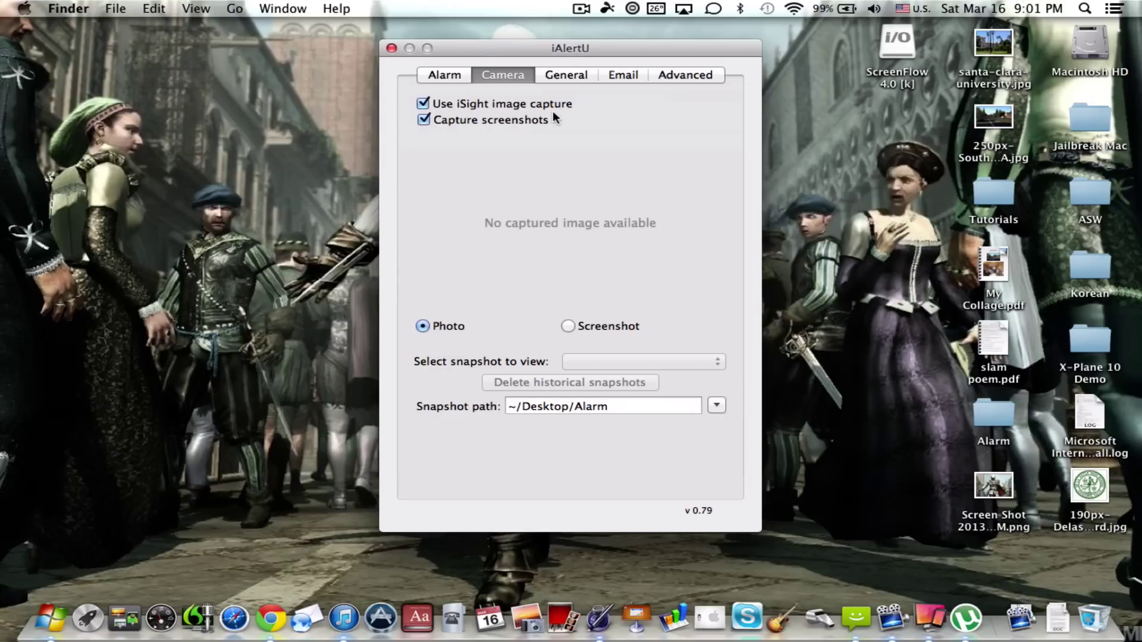
pyautogui.click(550, 74)
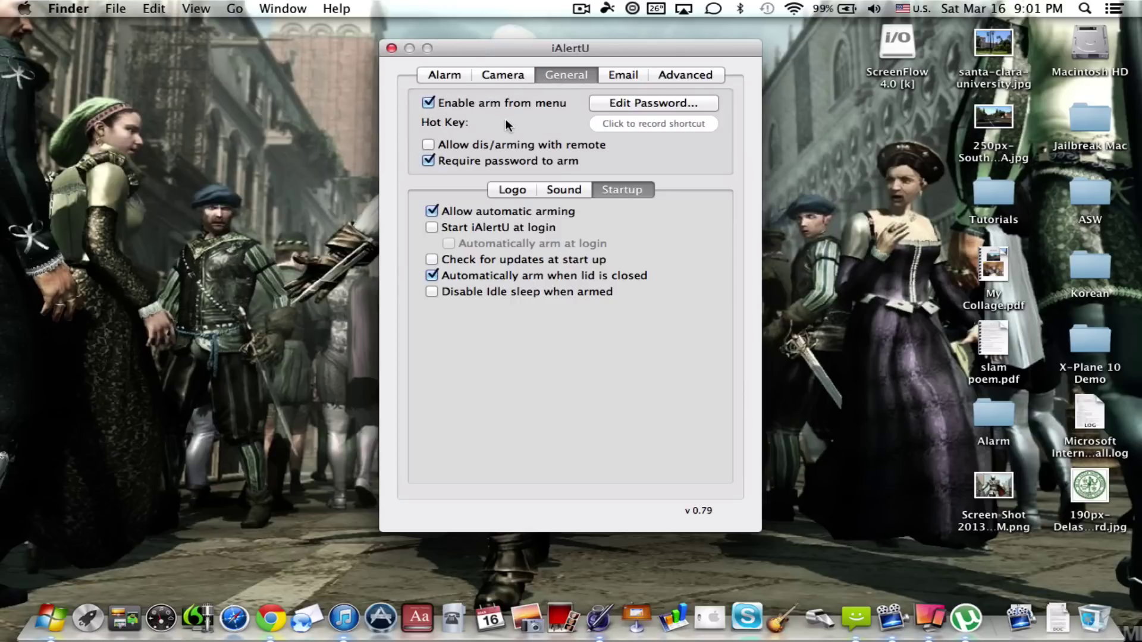
pyautogui.click(618, 8)
pyautogui.moveTo(632, 9)
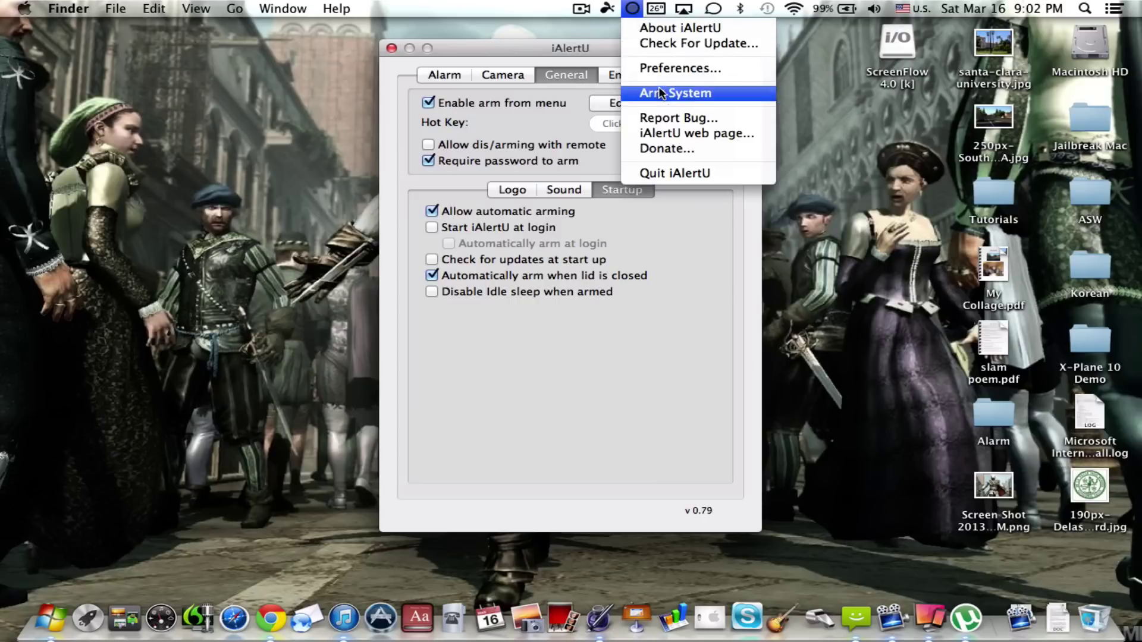
pyautogui.click(633, 9)
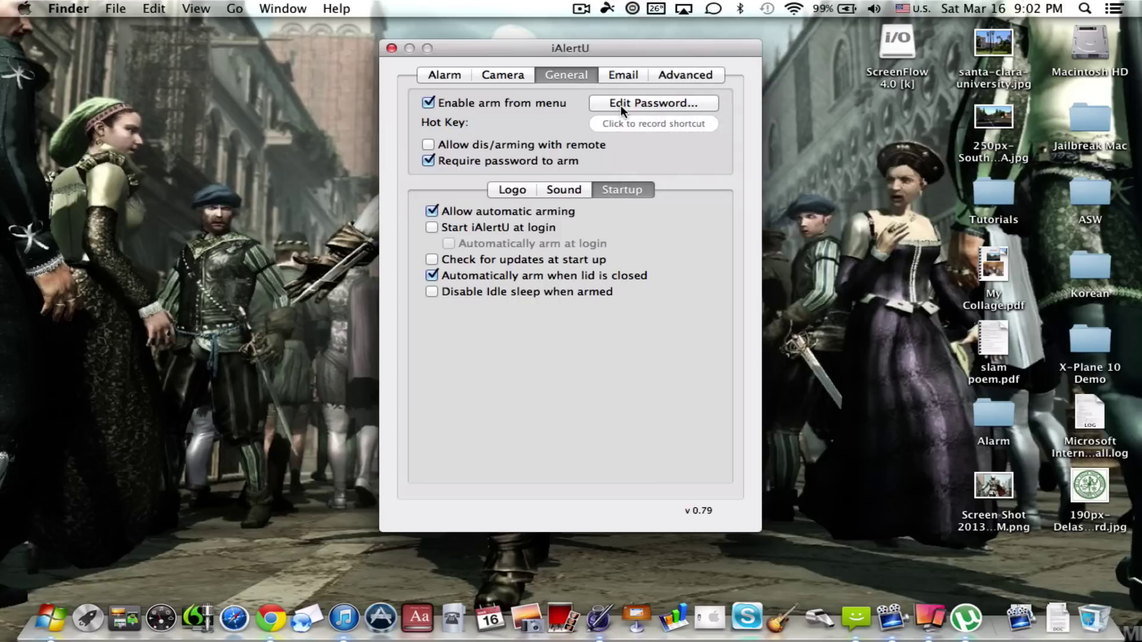
pyautogui.click(632, 8)
pyautogui.click(664, 93)
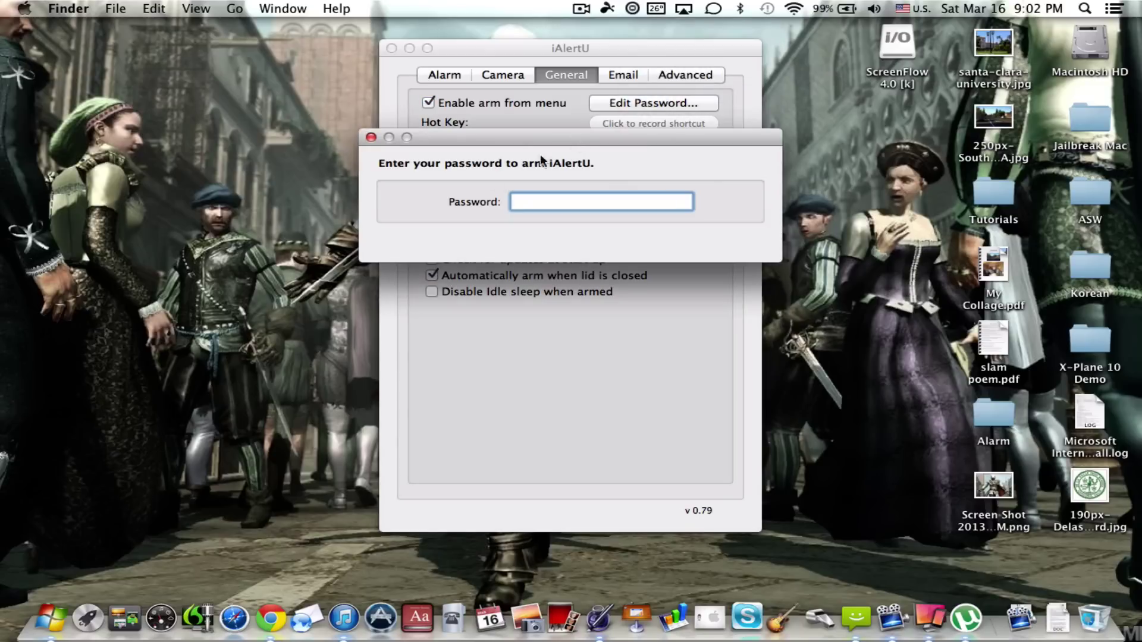
pyautogui.click(370, 138)
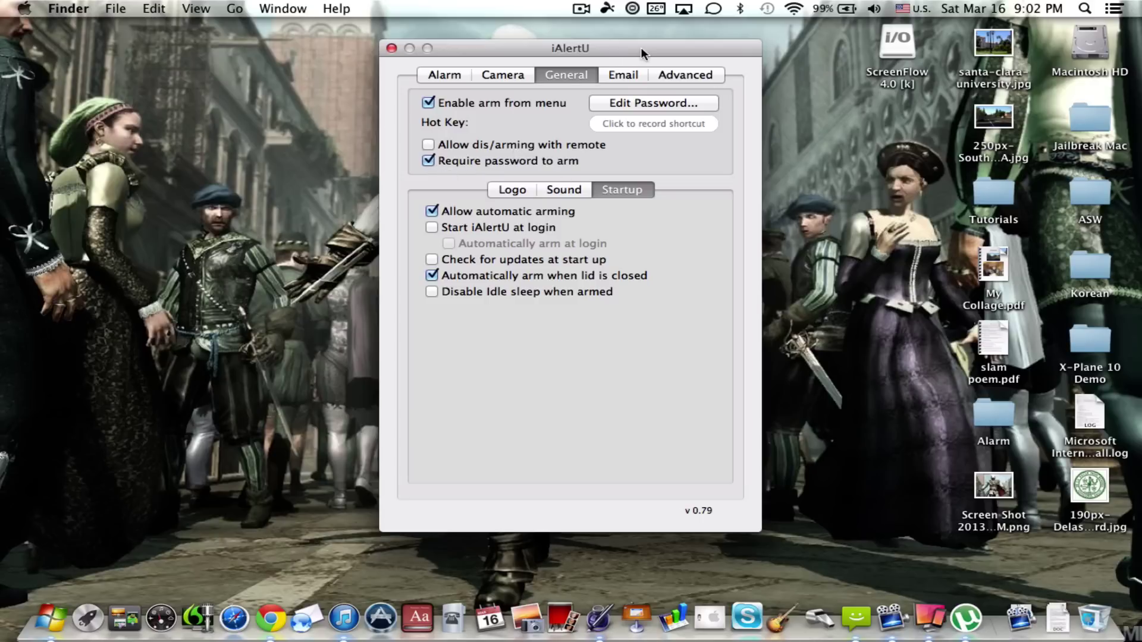
pyautogui.click(630, 10)
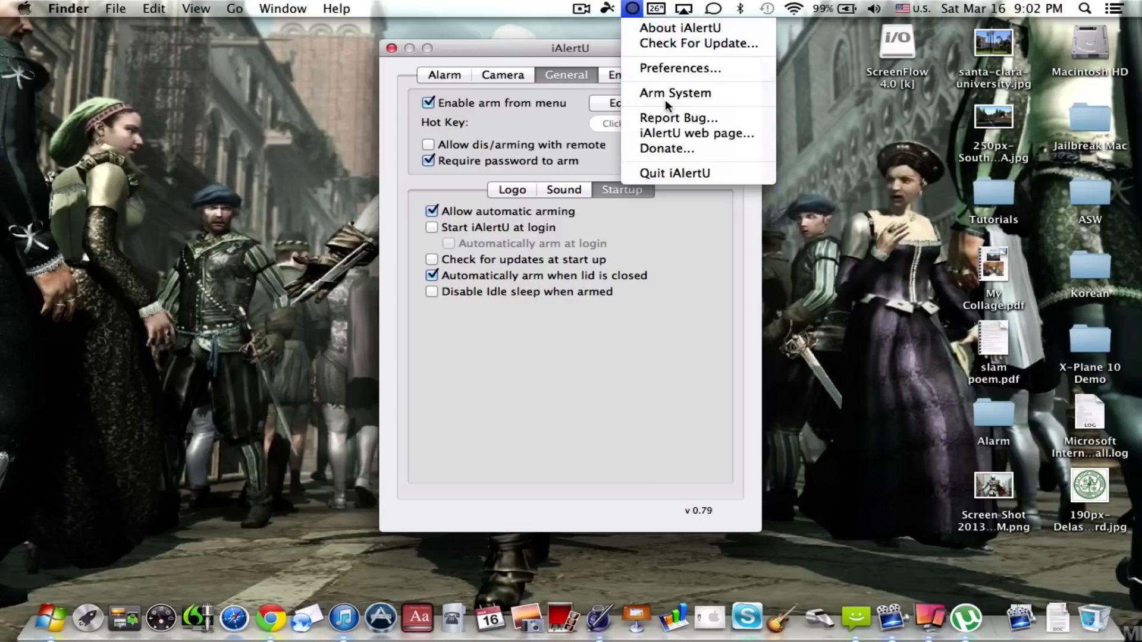
pyautogui.click(632, 9)
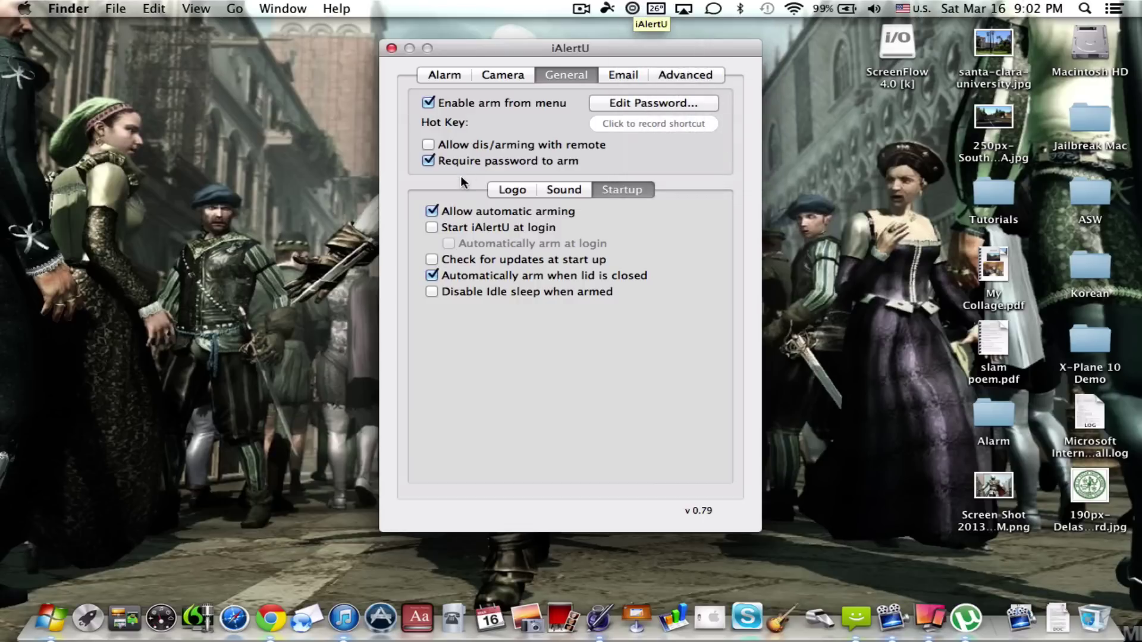
# Show the General tab's Logo sub-tab with the default ialertu_large lock-screen logo
pyautogui.click(494, 192)
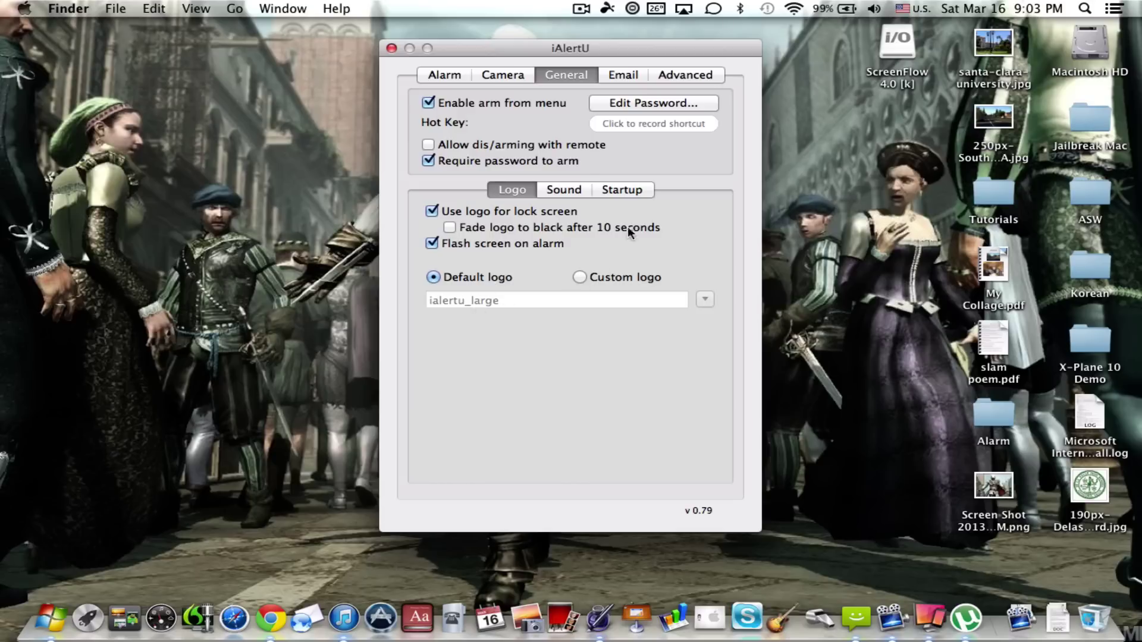
# Show the Sound sub-tab with arm, disarm and spoken alarm settings
pyautogui.click(568, 189)
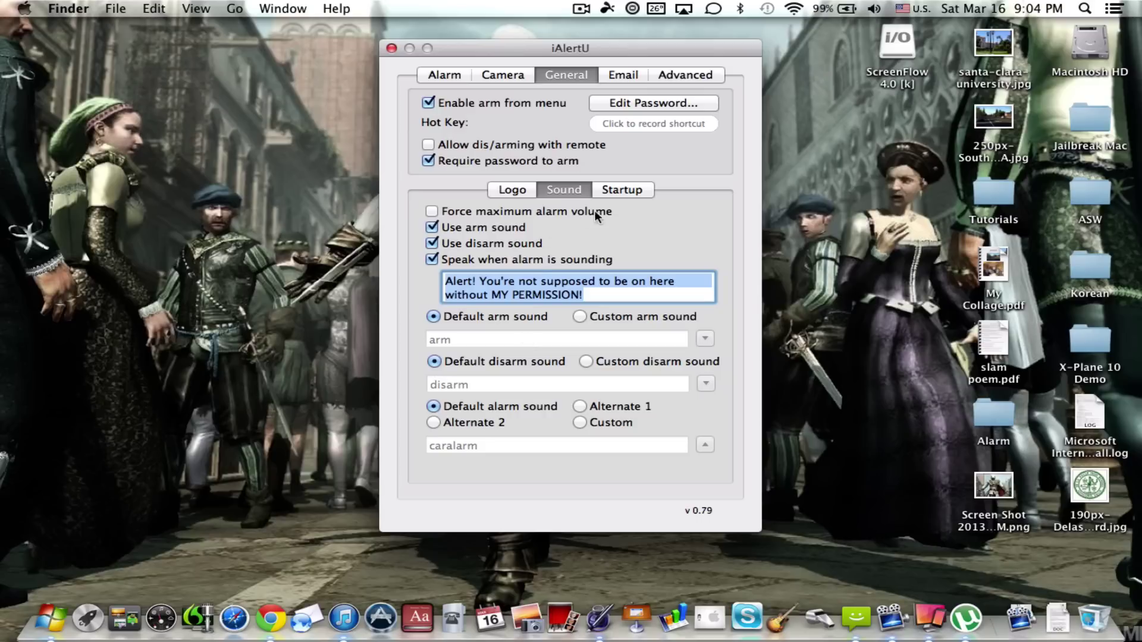
# Review the Startup sub-tab options, then go back to the Logo sub-tab
pyautogui.click(628, 189)
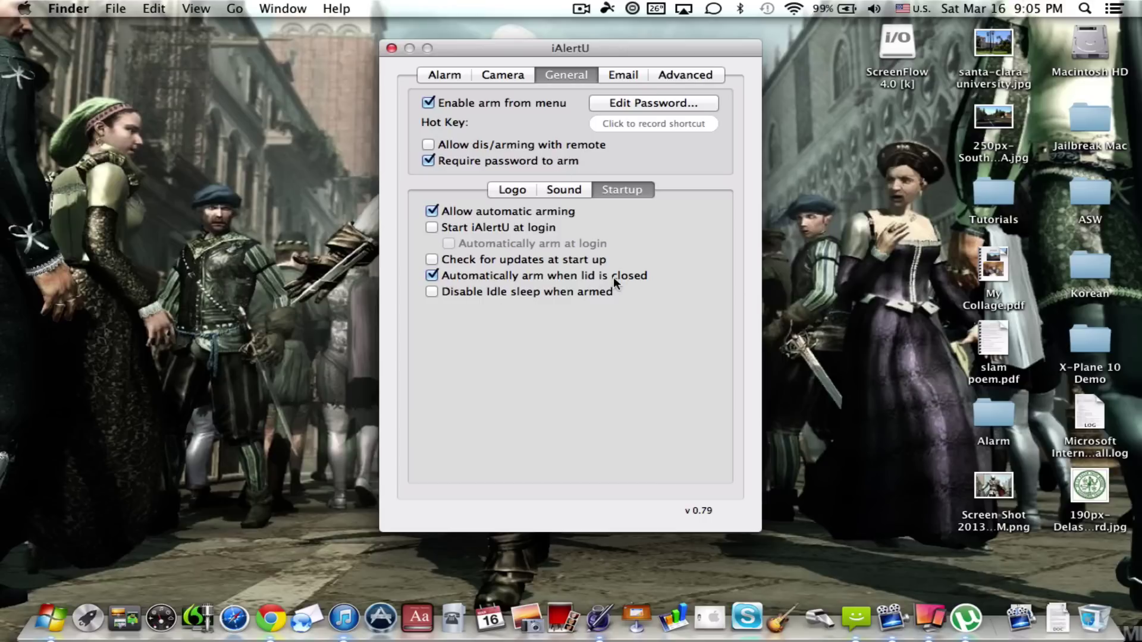
pyautogui.click(506, 191)
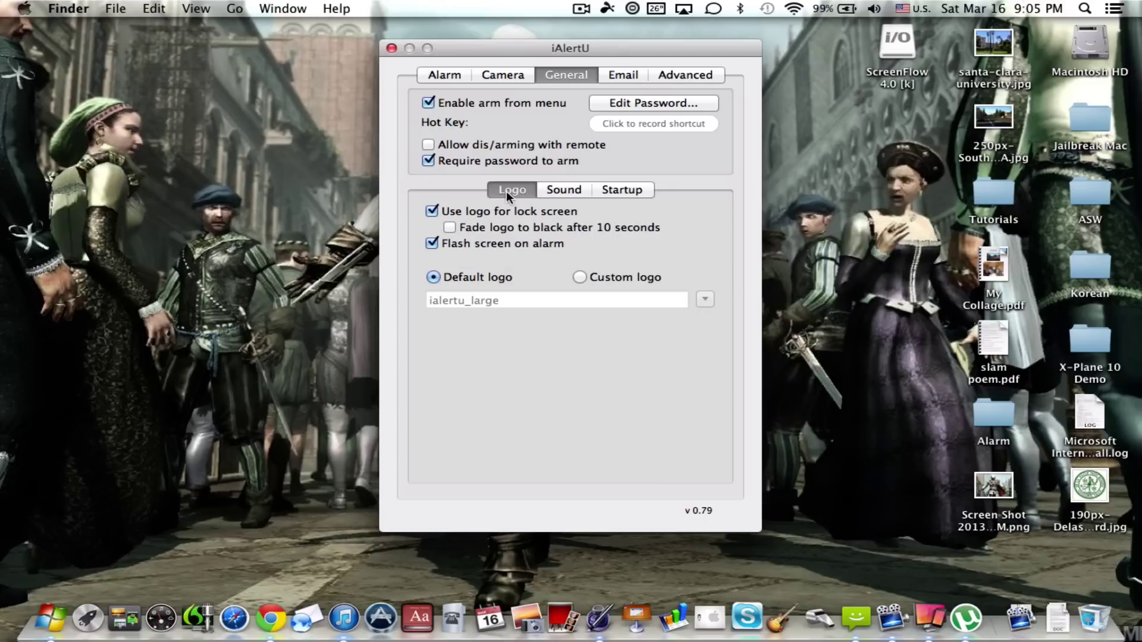
# Check the Email tab with email alarms off, then view the Advanced tab's device filters
pyautogui.click(629, 76)
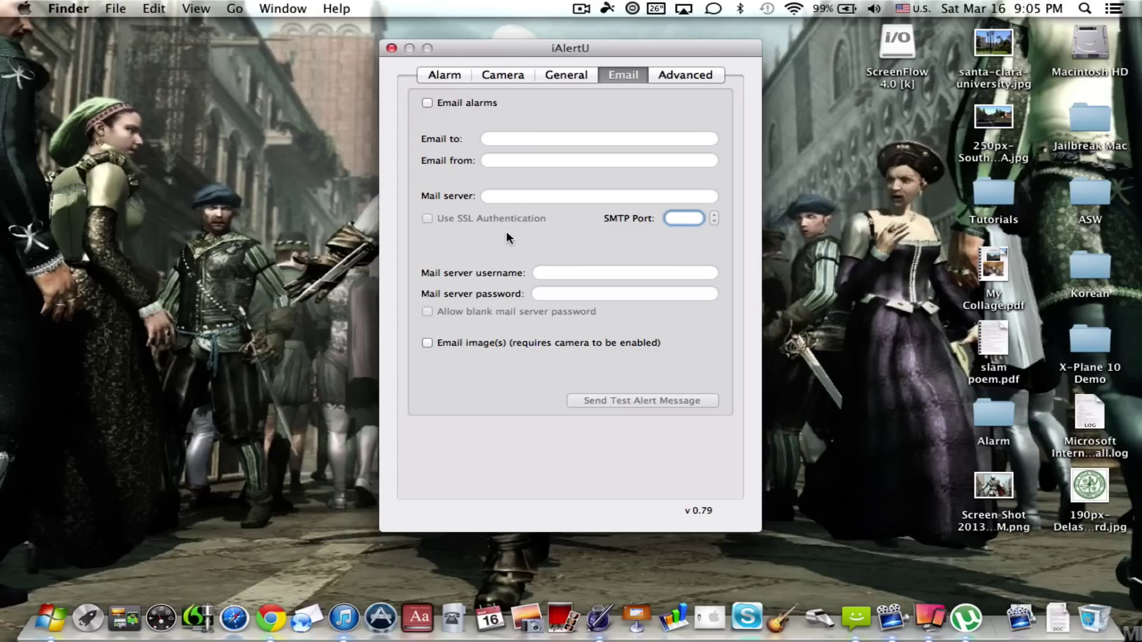
pyautogui.click(684, 74)
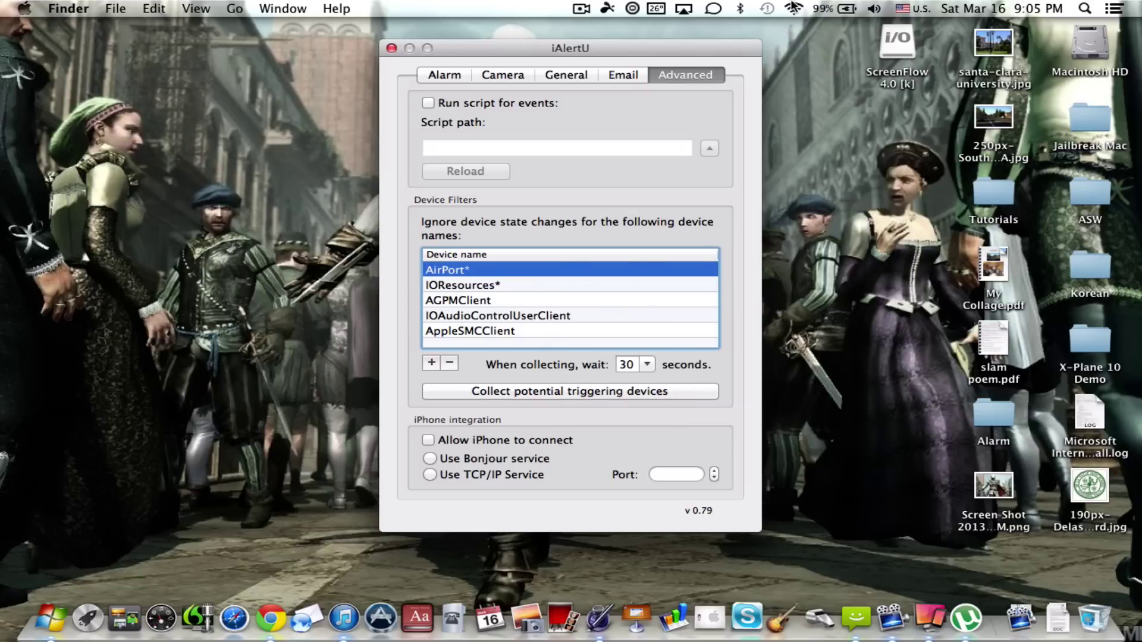
# Return to the Alarm tab, showing 52 total activations and all six triggers enabled
pyautogui.click(794, 9)
pyautogui.click(802, 9)
pyautogui.click(440, 75)
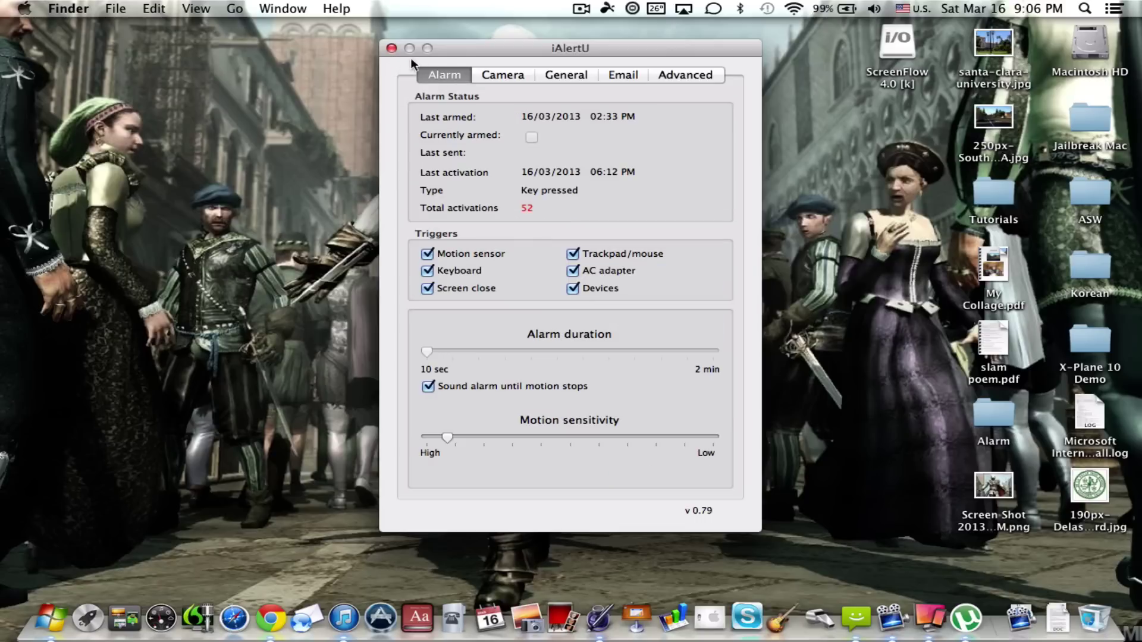
# Close the iAlertU preferences window and bring the system volume down low
pyautogui.click(391, 49)
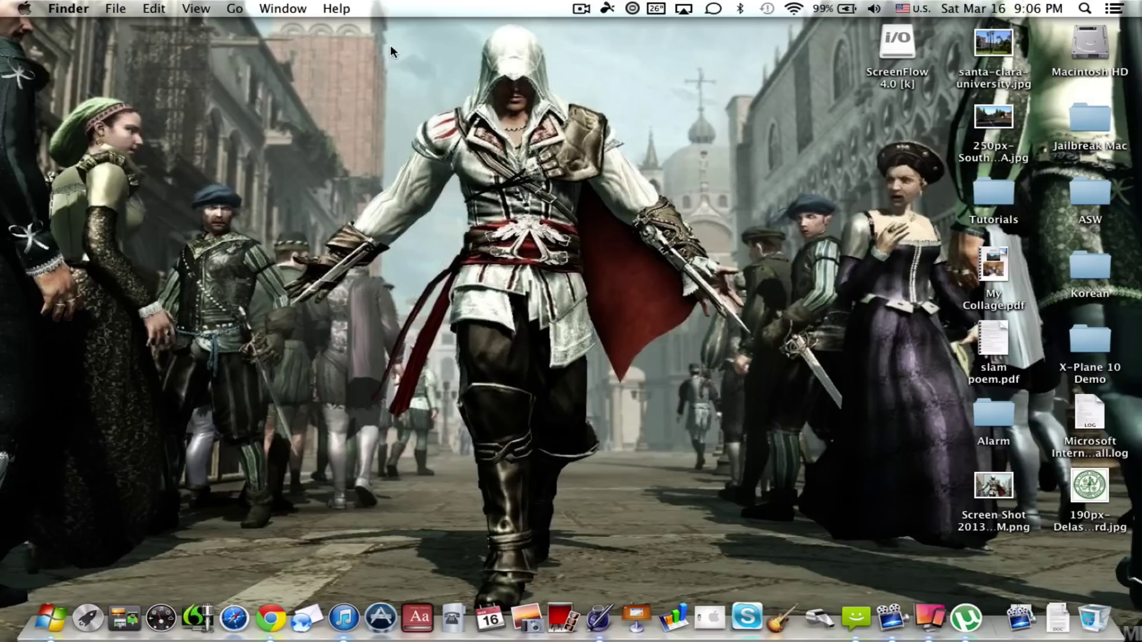
pyautogui.press('XF86AudioLowerVolume')
pyautogui.press('XF86AudioLowerVolume')
pyautogui.press('XF86AudioLowerVolume')
pyautogui.press('XF86AudioLowerVolume')
pyautogui.press('XF86AudioRaiseVolume')
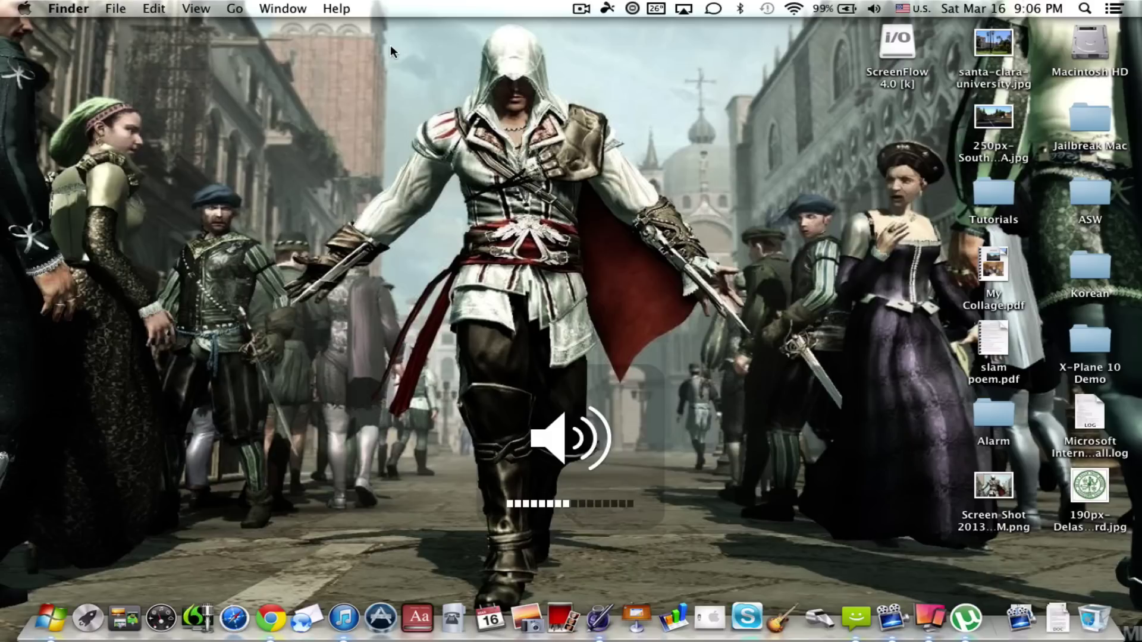
pyautogui.press('XF86AudioLowerVolume')
pyautogui.press('XF86AudioLowerVolume')
pyautogui.press('XF86AudioLowerVolume')
pyautogui.press('XF86AudioLowerVolume')
pyautogui.press('XF86AudioLowerVolume')
pyautogui.press('XF86AudioLowerVolume')
pyautogui.press('XF86AudioLowerVolume')
pyautogui.press('XF86AudioLowerVolume')
pyautogui.press('XF86AudioRaiseVolume')
pyautogui.press('XF86AudioRaiseVolume')
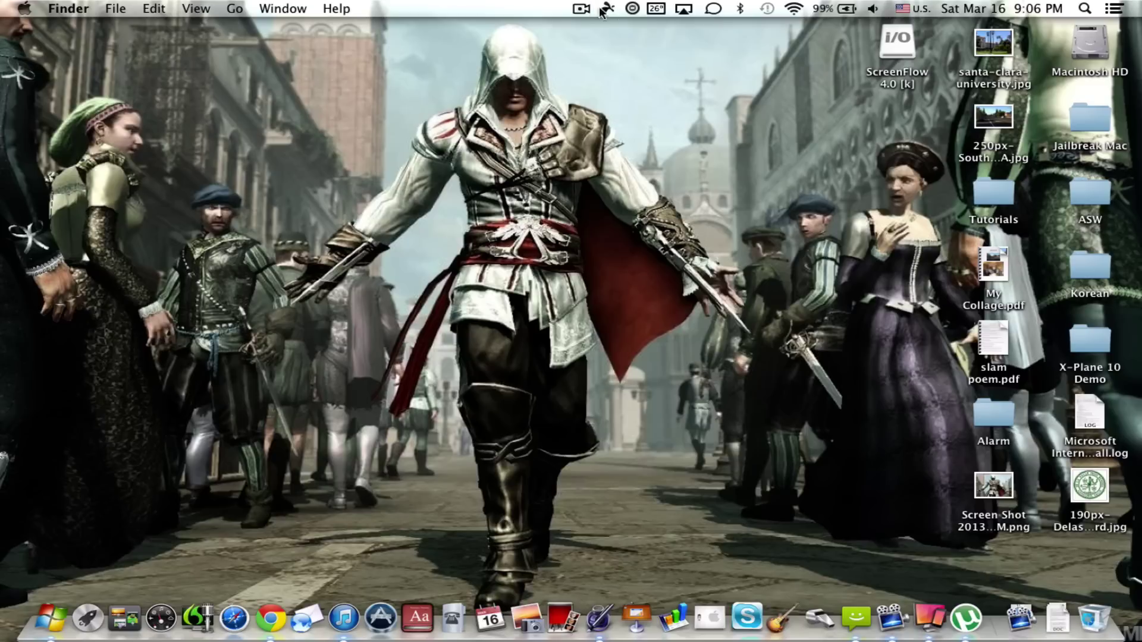
# Choose Arm System from the iAlertU menu-bar icon and enter the account password
pyautogui.click(633, 9)
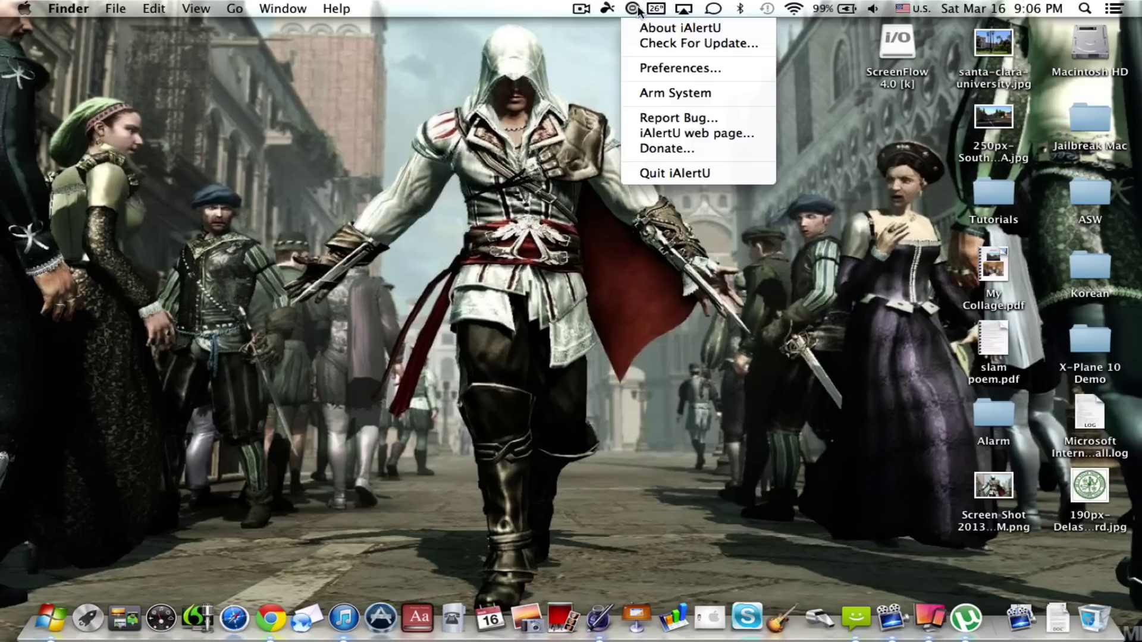
pyautogui.click(664, 90)
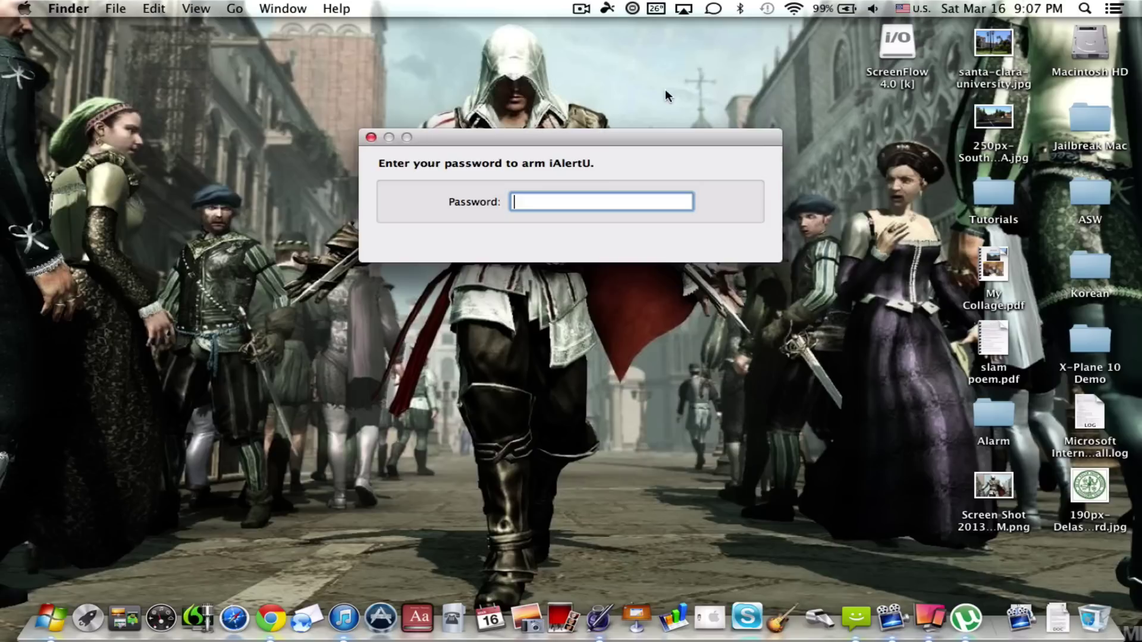
pyautogui.write('****')
pyautogui.press('XF86AudioRaiseVolume')
pyautogui.press('XF86AudioLowerVolume')
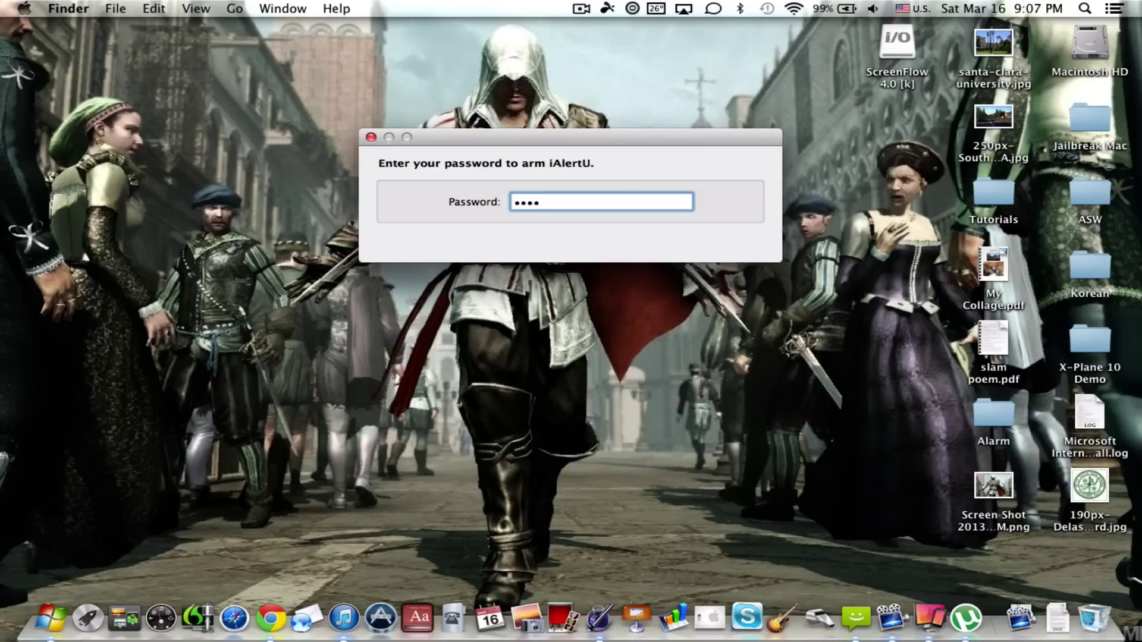